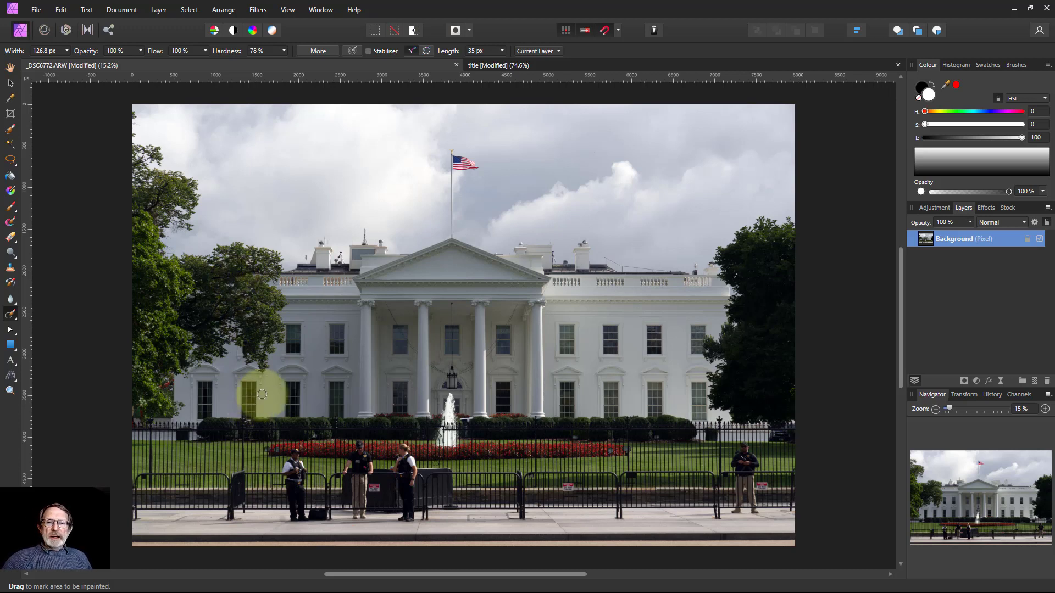
Step: Open the list of adjustment types from the Layers panel's Adjustments icon
{"action": "left_click", "coordinate": [977, 380]}
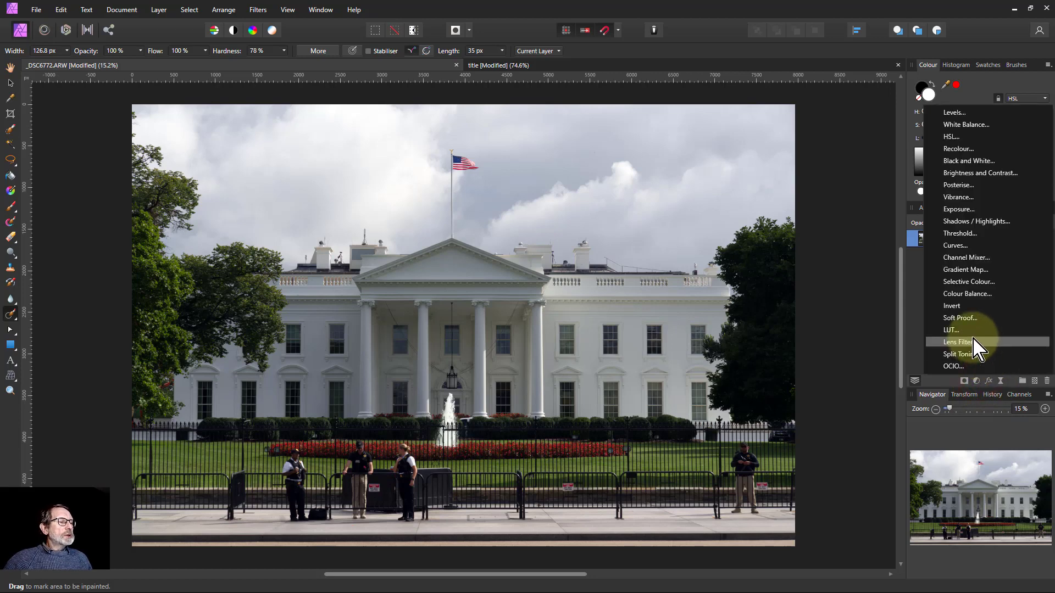
Step: Add a Curves adjustment layer and place points at the curve's lower quarter, midpoint and upper quarter
{"action": "left_click", "coordinate": [956, 246]}
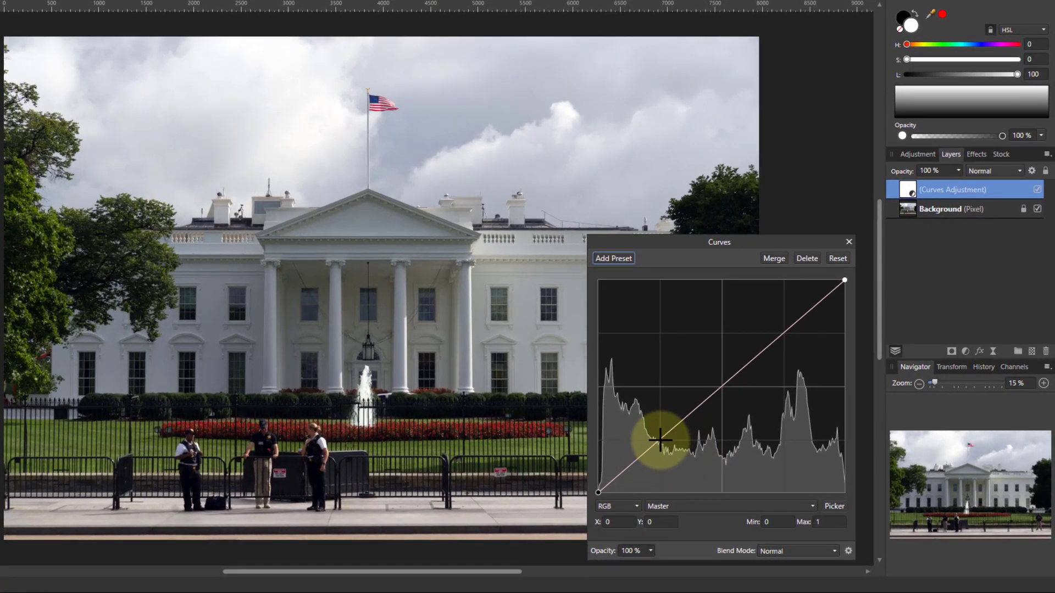
{"action": "left_click", "coordinate": [660, 440]}
{"action": "left_click", "coordinate": [722, 387]}
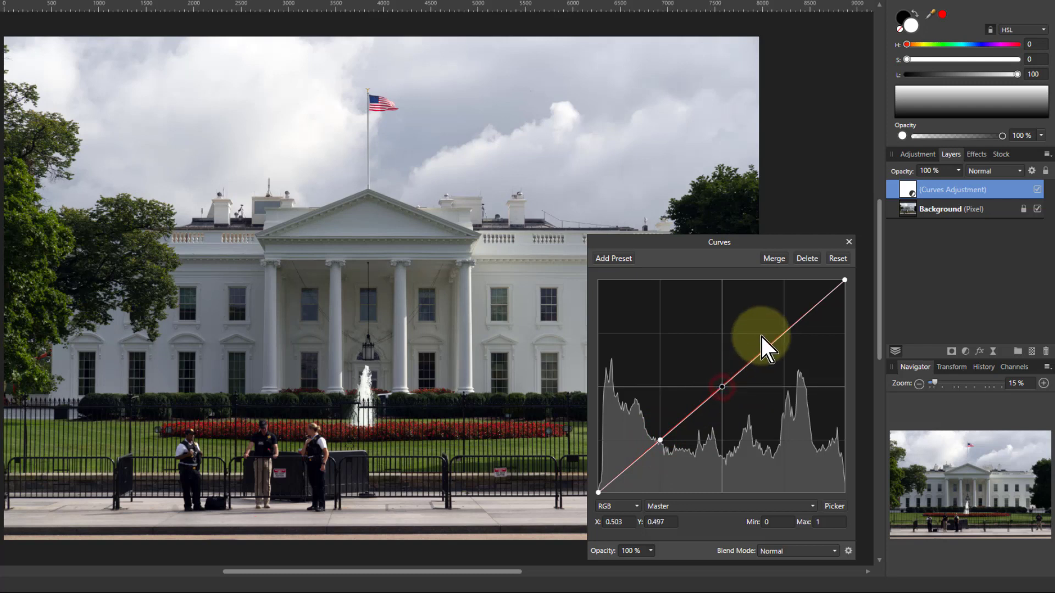
{"action": "left_click", "coordinate": [782, 334]}
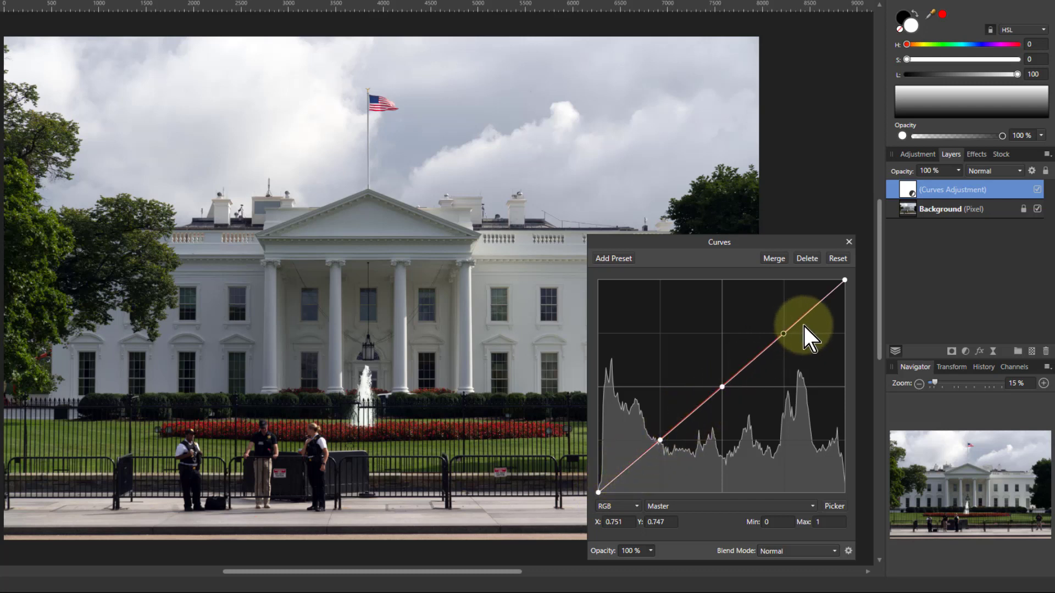
Step: Add extra shadow, midtone and highlight points, lowering the lower midtones and raising the upper midtones
{"action": "left_click", "coordinate": [641, 452]}
{"action": "left_click", "coordinate": [619, 476]}
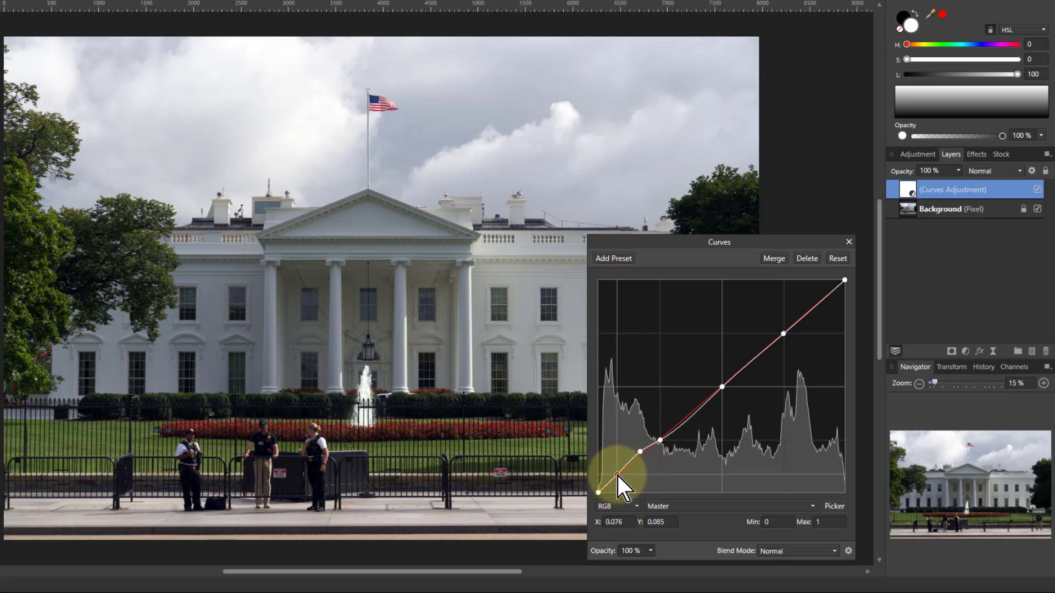
{"action": "left_click", "coordinate": [700, 405]}
{"action": "left_click_drag", "start_coordinate": [700, 404], "coordinate": [681, 426]}
{"action": "left_click_drag", "start_coordinate": [770, 356], "coordinate": [743, 372]}
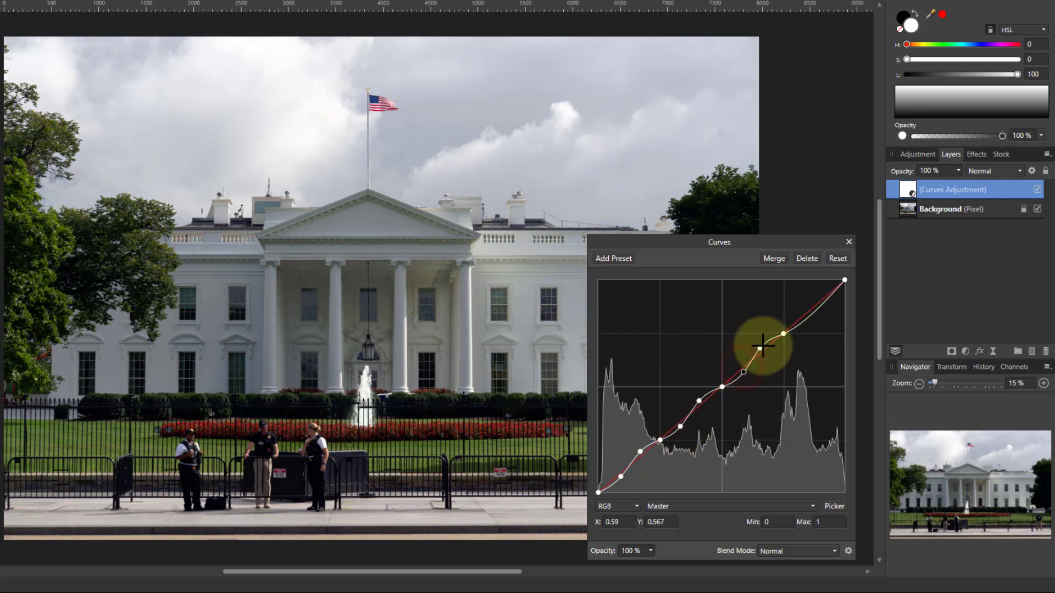
{"action": "left_click", "coordinate": [824, 295]}
{"action": "left_click_drag", "start_coordinate": [807, 308], "coordinate": [808, 316]}
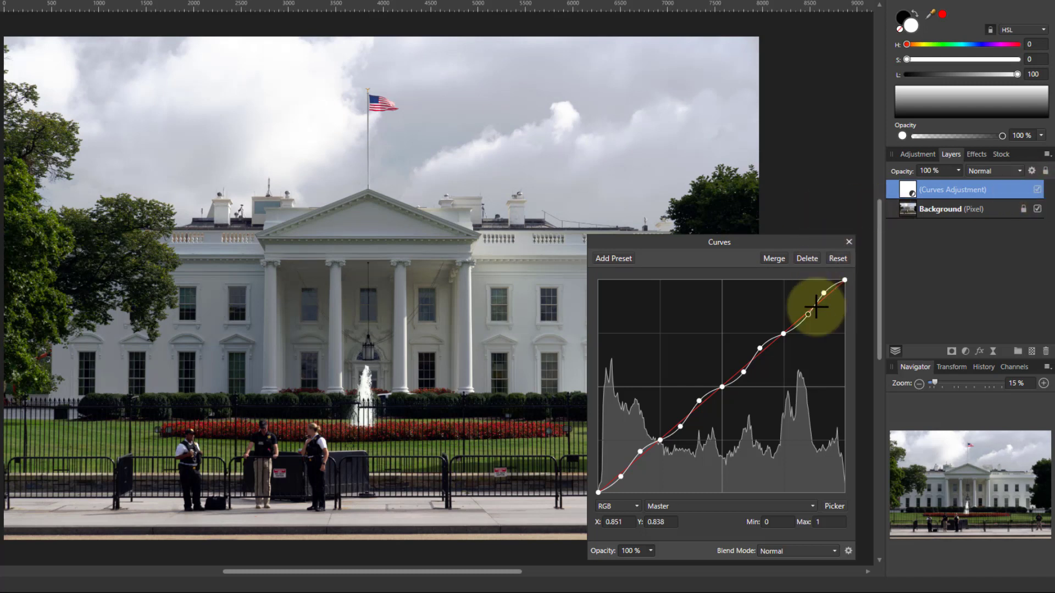
Step: Delete the Curves layer, add a fresh one, and place four evenly spaced points along its line
{"action": "left_click", "coordinate": [807, 258]}
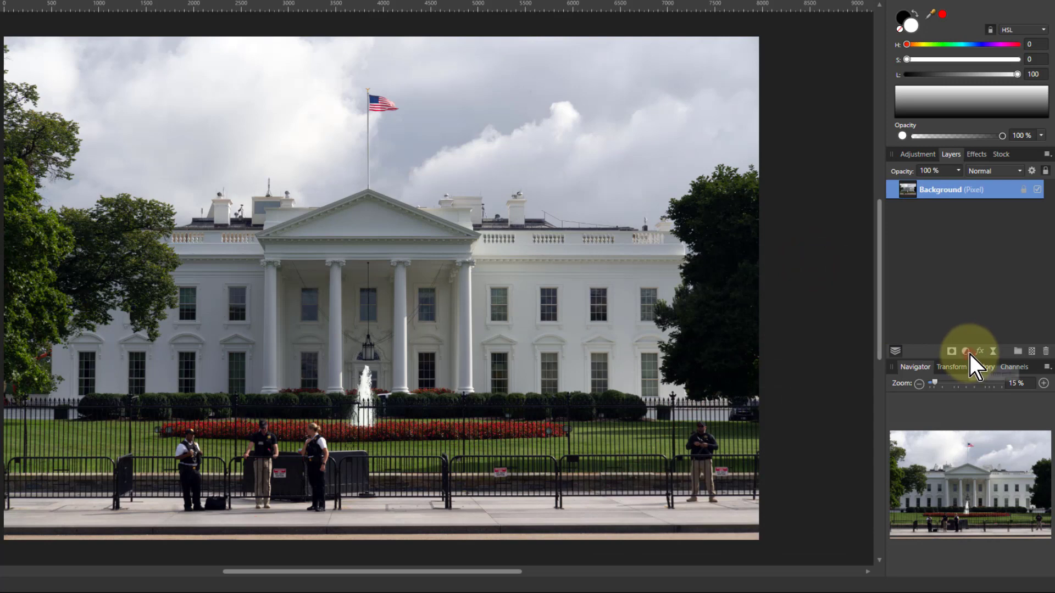
{"action": "left_click", "coordinate": [967, 353]}
{"action": "left_click", "coordinate": [941, 197]}
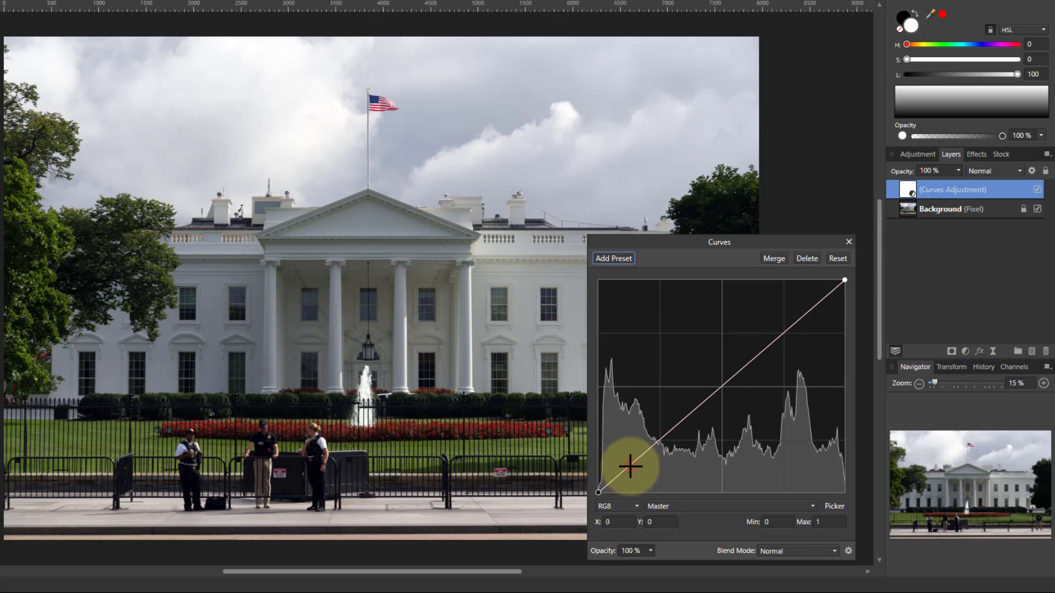
{"action": "left_click", "coordinate": [630, 466]}
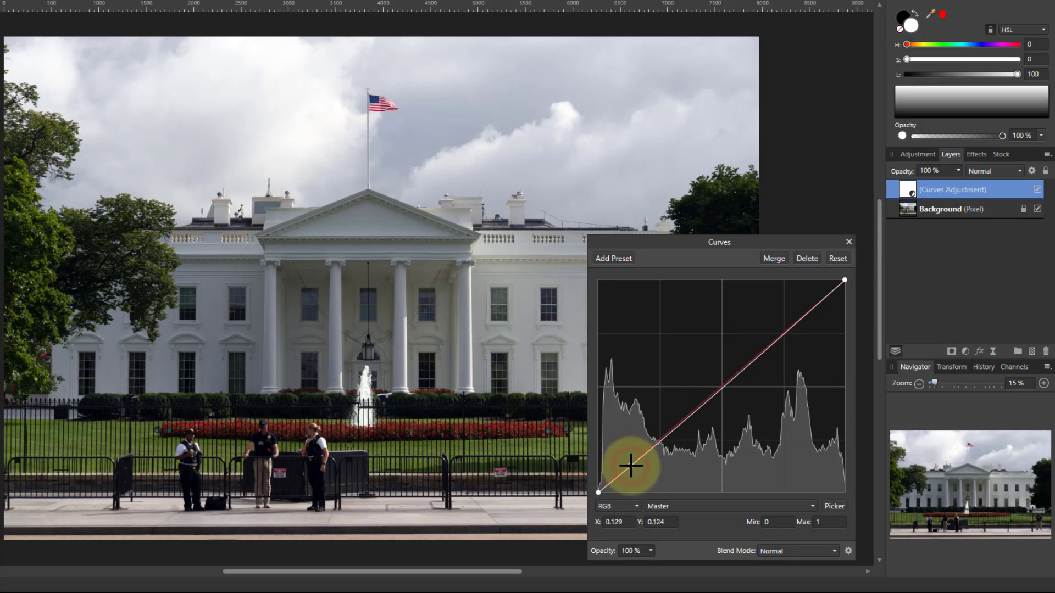
{"action": "left_click", "coordinate": [690, 415]}
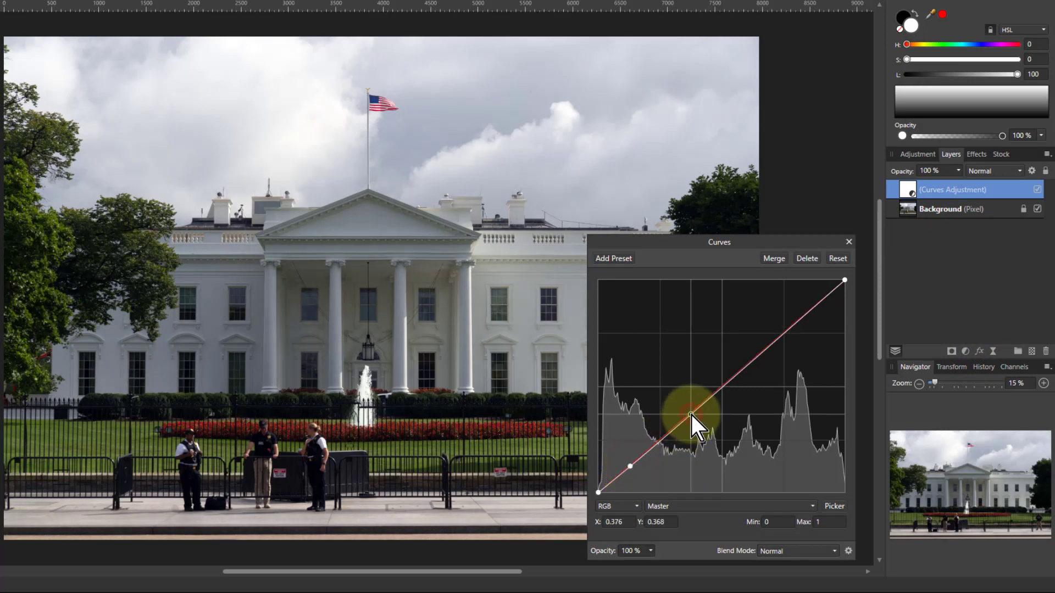
{"action": "left_click", "coordinate": [755, 358]}
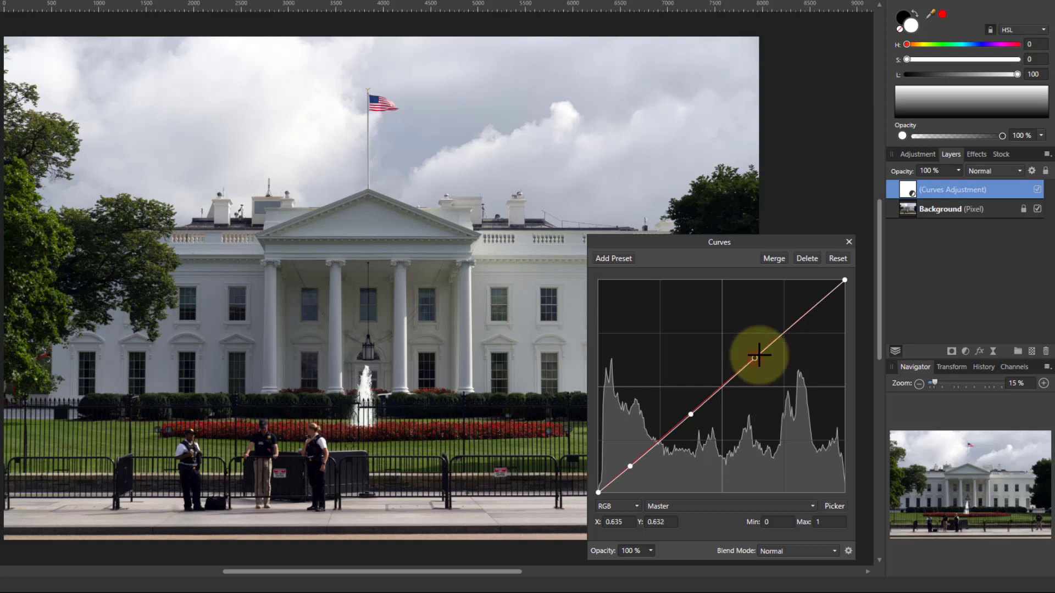
{"action": "left_click", "coordinate": [818, 302]}
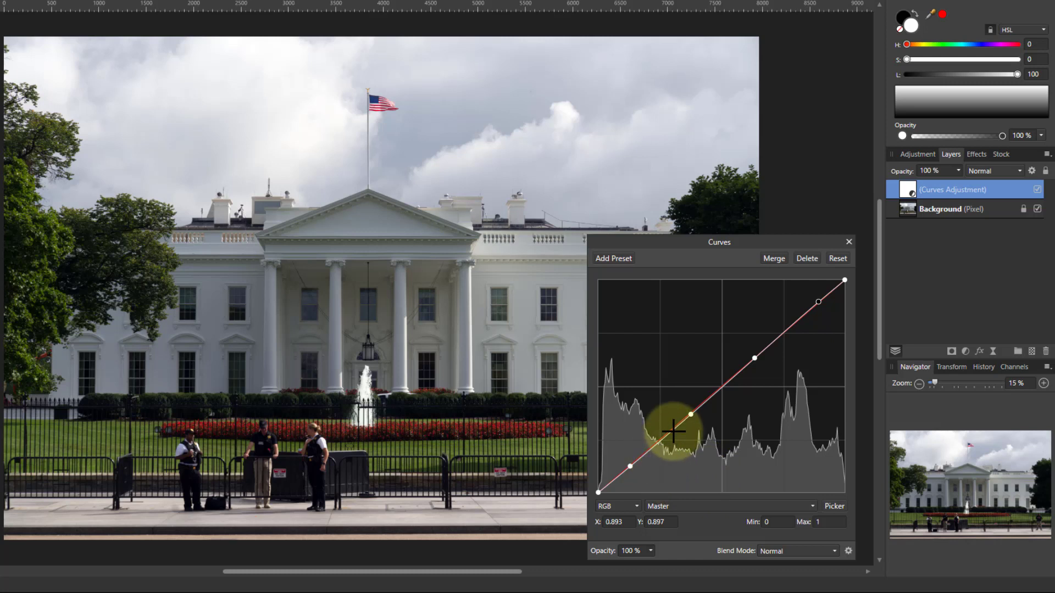
Step: Add and nudge shadow, midtone and highlight points in small alternating bends, then toggle visibility to compare
{"action": "left_click_drag", "start_coordinate": [673, 432], "coordinate": [650, 456]}
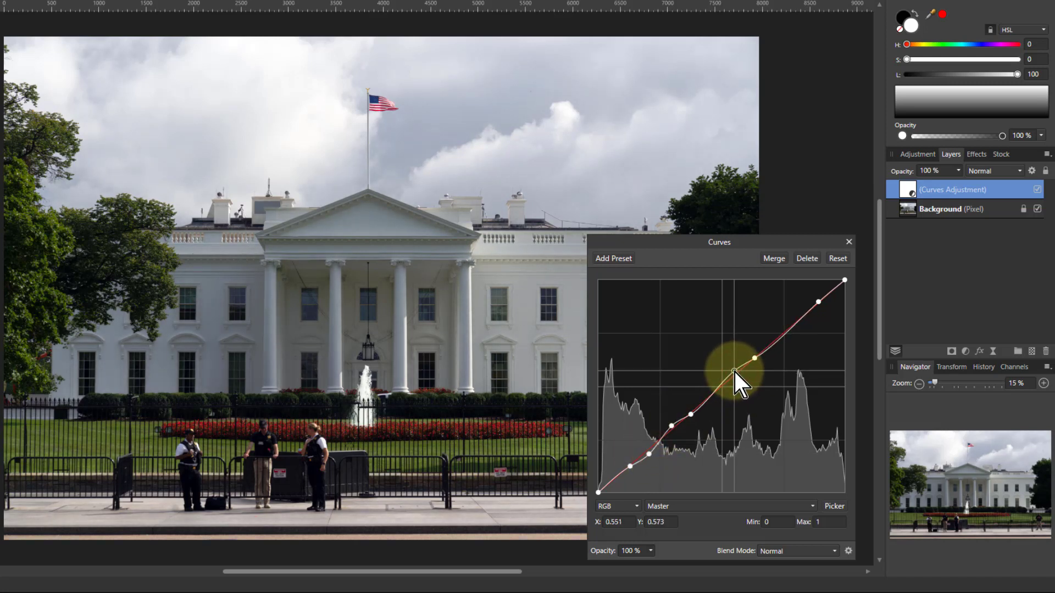
{"action": "left_click", "coordinate": [734, 372]}
{"action": "left_click_drag", "start_coordinate": [716, 392], "coordinate": [713, 400]}
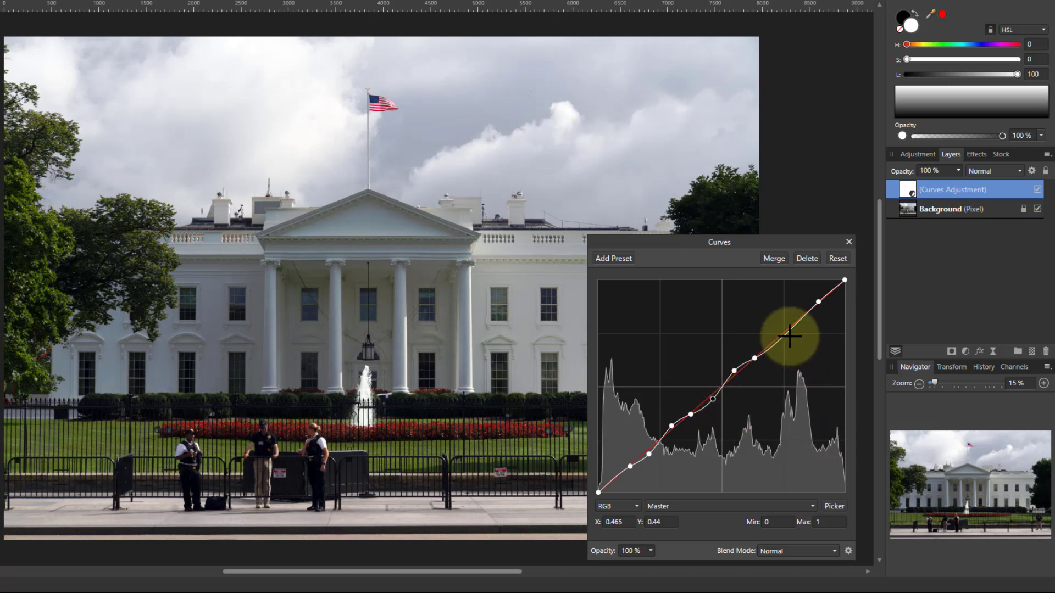
{"action": "left_click", "coordinate": [797, 315]}
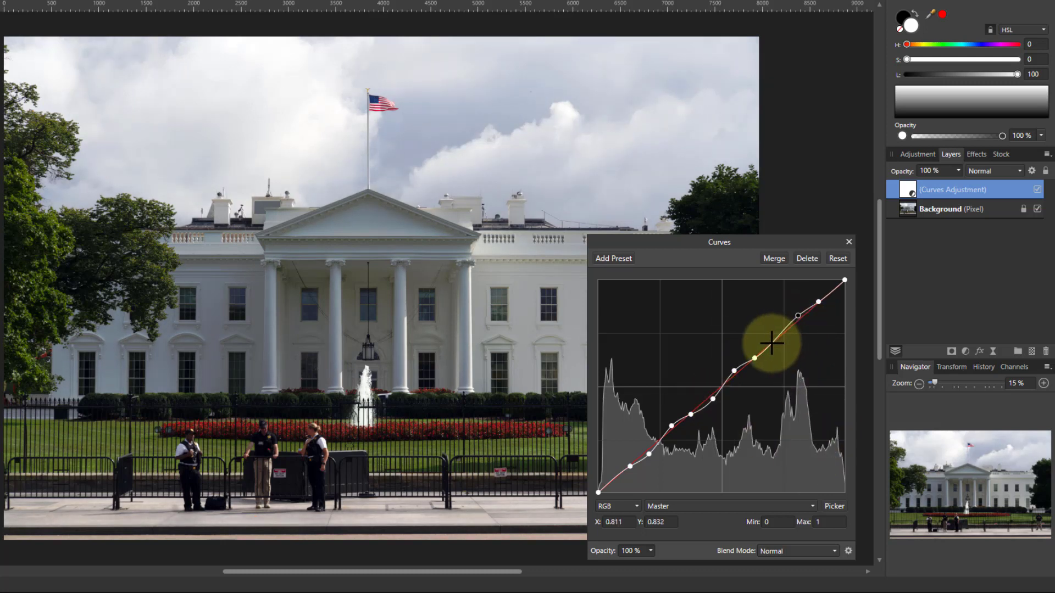
{"action": "left_click_drag", "start_coordinate": [771, 343], "coordinate": [774, 345]}
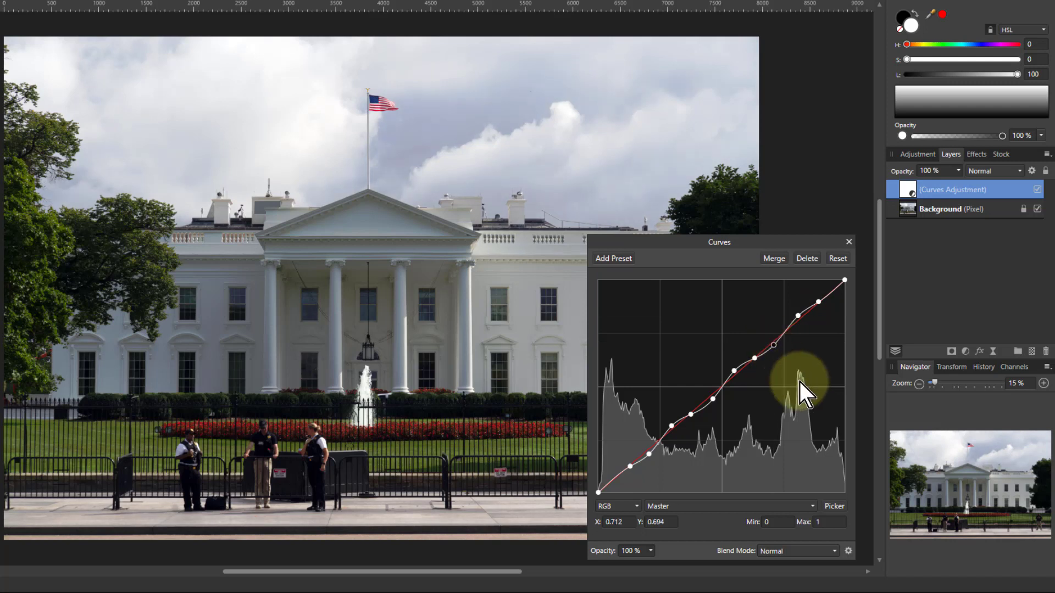
{"action": "left_click", "coordinate": [1037, 189]}
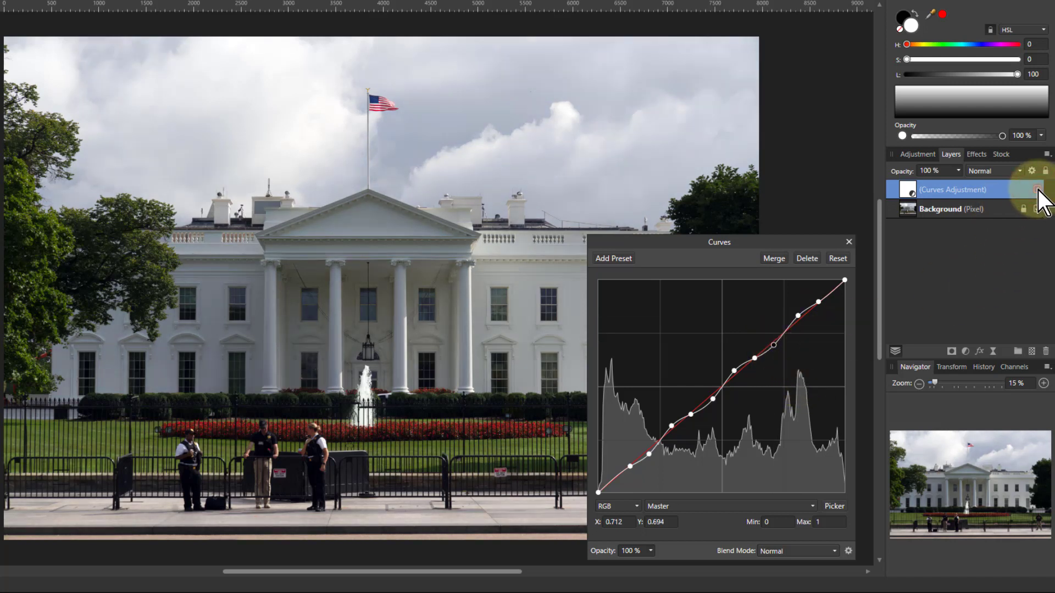
{"action": "left_click", "coordinate": [1037, 190]}
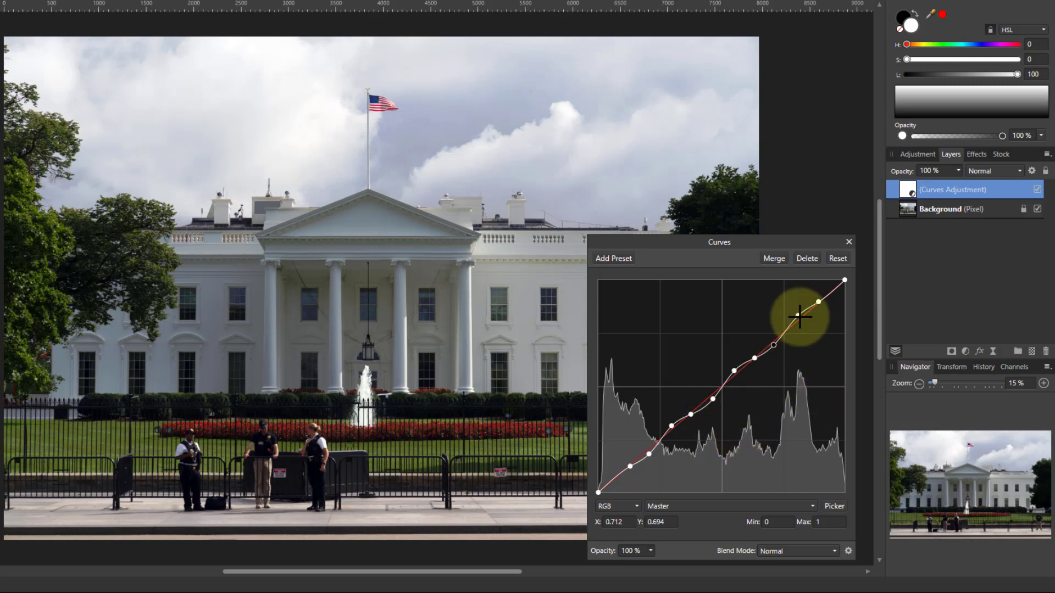
Step: Reset the curve and form an S-curve by raising a highlight point and lowering a shadow point
{"action": "left_click", "coordinate": [837, 259]}
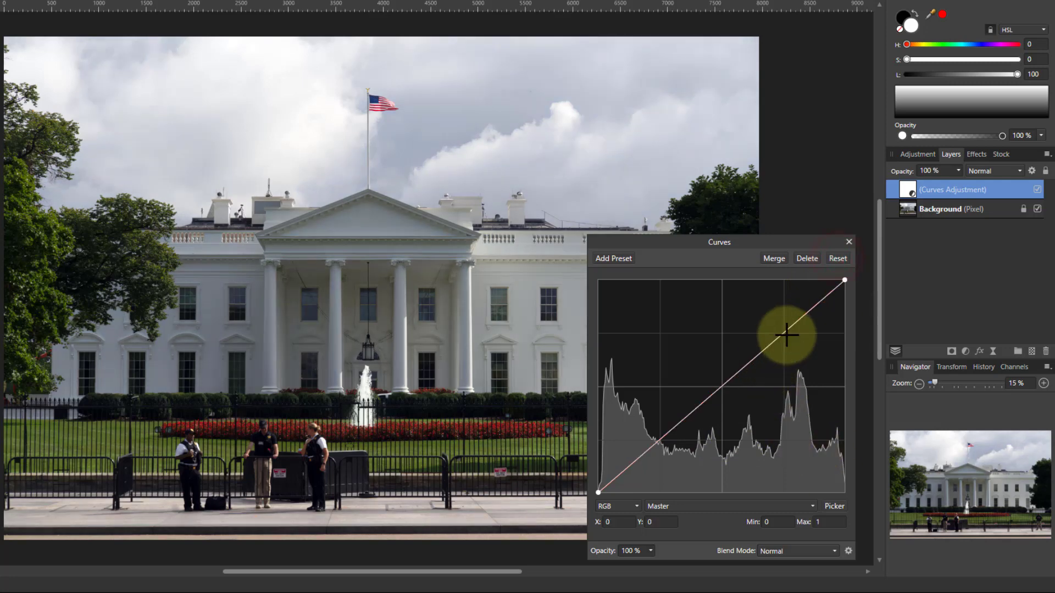
{"action": "left_click_drag", "start_coordinate": [784, 336], "coordinate": [779, 327]}
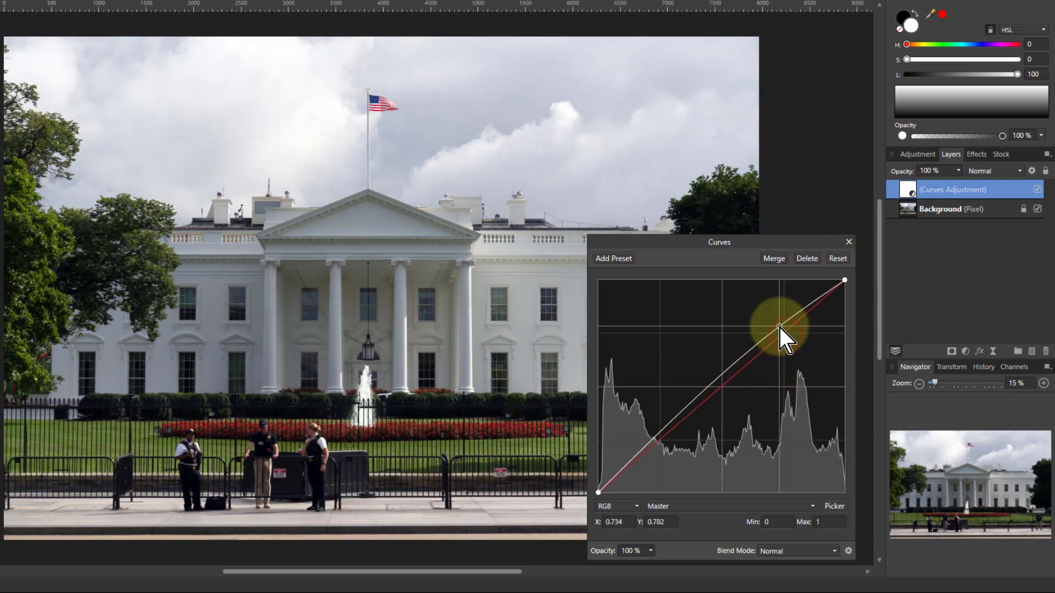
{"action": "left_click", "coordinate": [660, 435]}
{"action": "left_click_drag", "start_coordinate": [660, 436], "coordinate": [664, 447]}
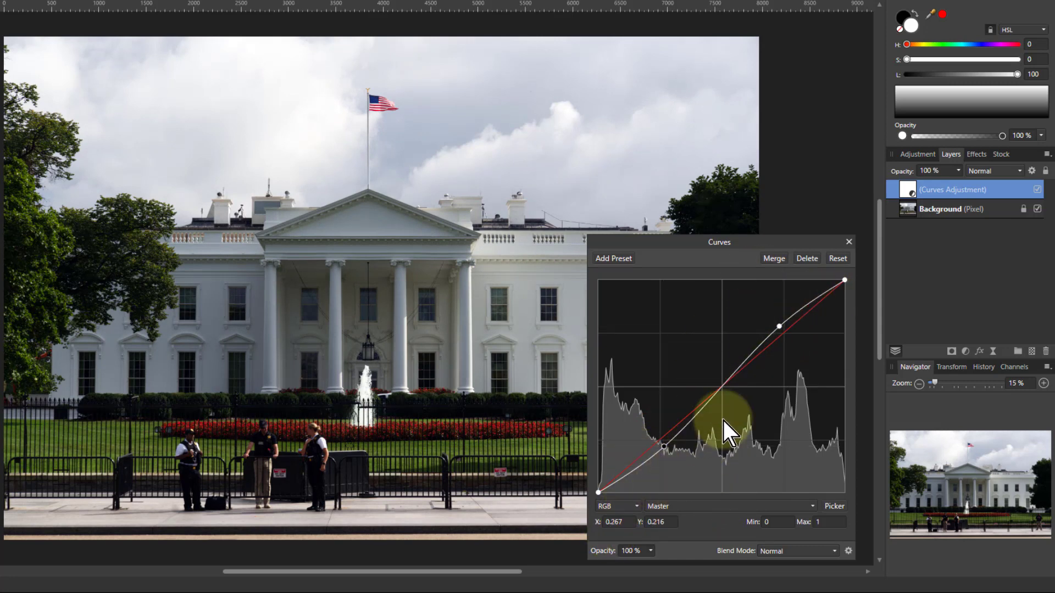
{"action": "left_click_drag", "start_coordinate": [780, 327], "coordinate": [774, 320]}
{"action": "left_click_drag", "start_coordinate": [665, 449], "coordinate": [666, 455]}
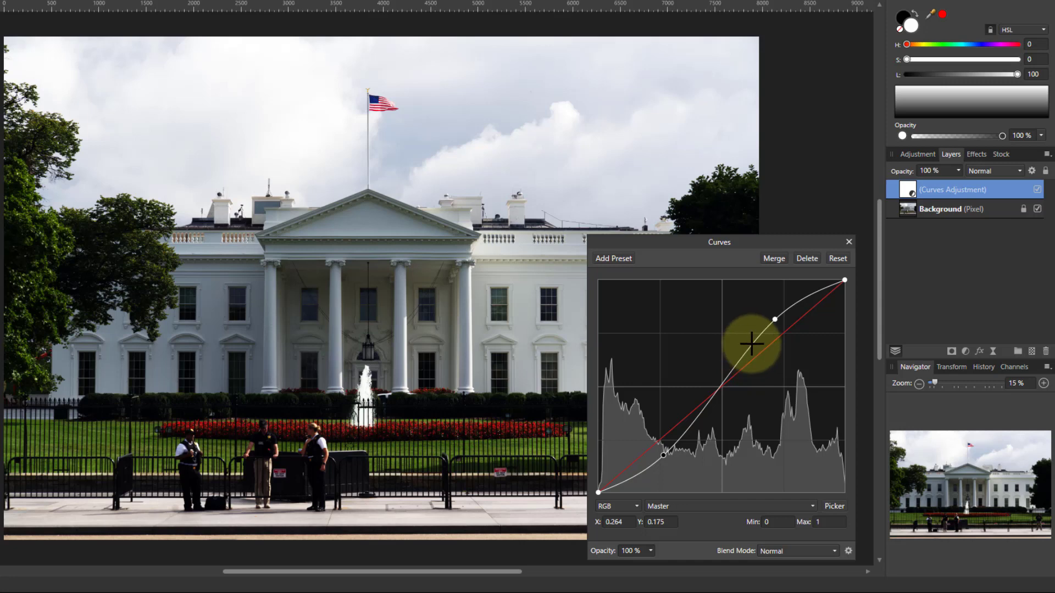
Step: Reset the curve, enable Picker, and brighten the clouds by dragging up on them
{"action": "left_click", "coordinate": [838, 259]}
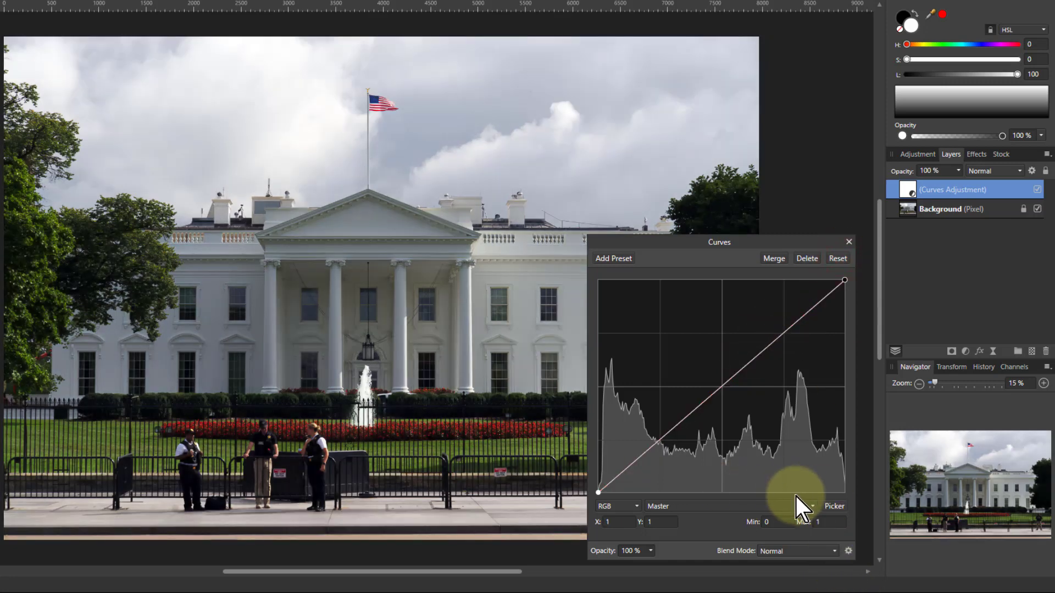
{"action": "left_click", "coordinate": [835, 507]}
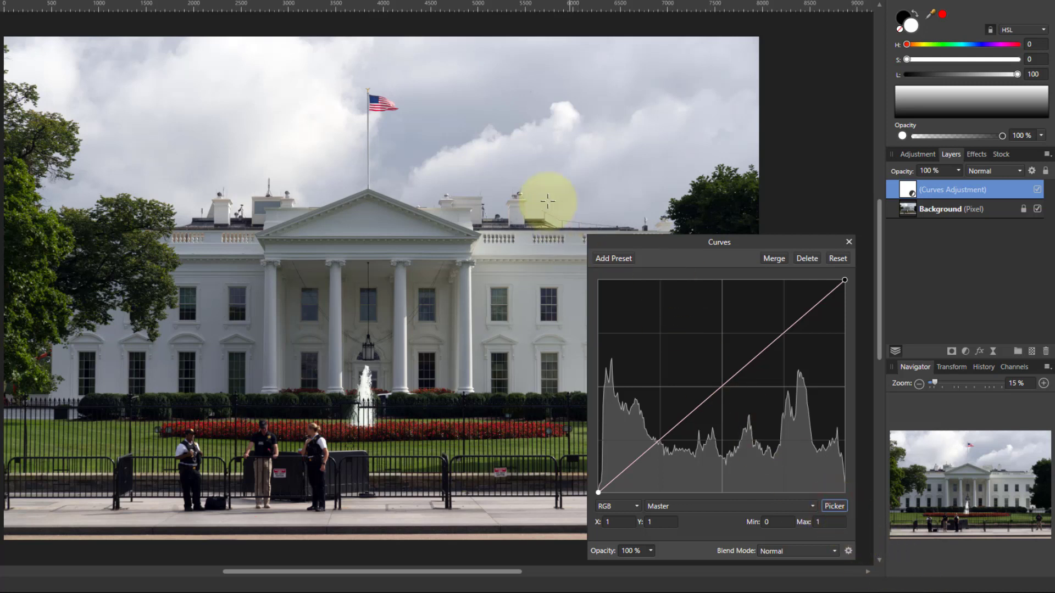
{"action": "left_click", "coordinate": [521, 137]}
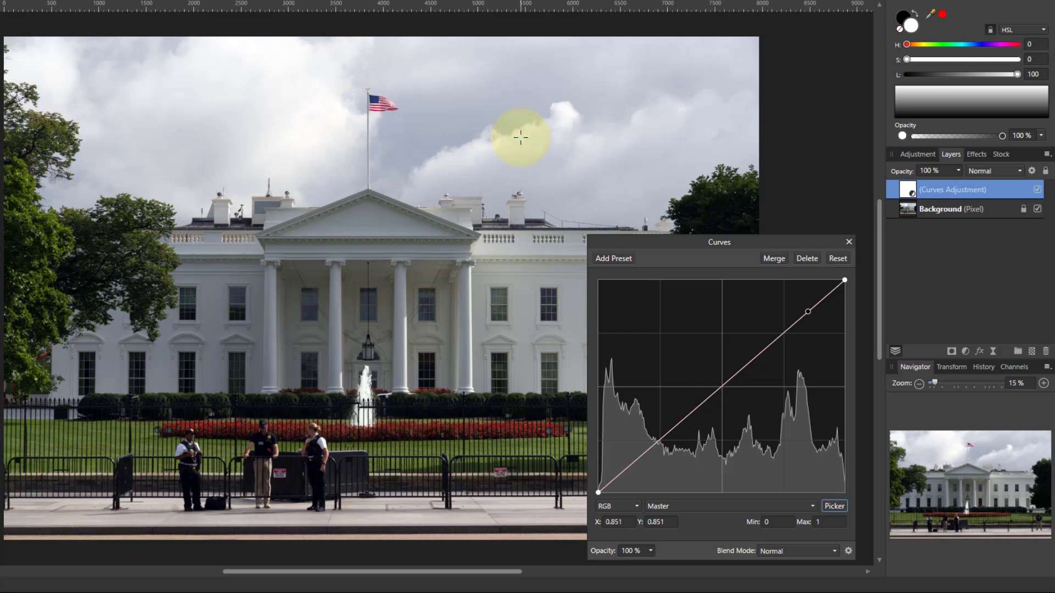
{"action": "left_click_drag", "start_coordinate": [521, 138], "coordinate": [520, 116]}
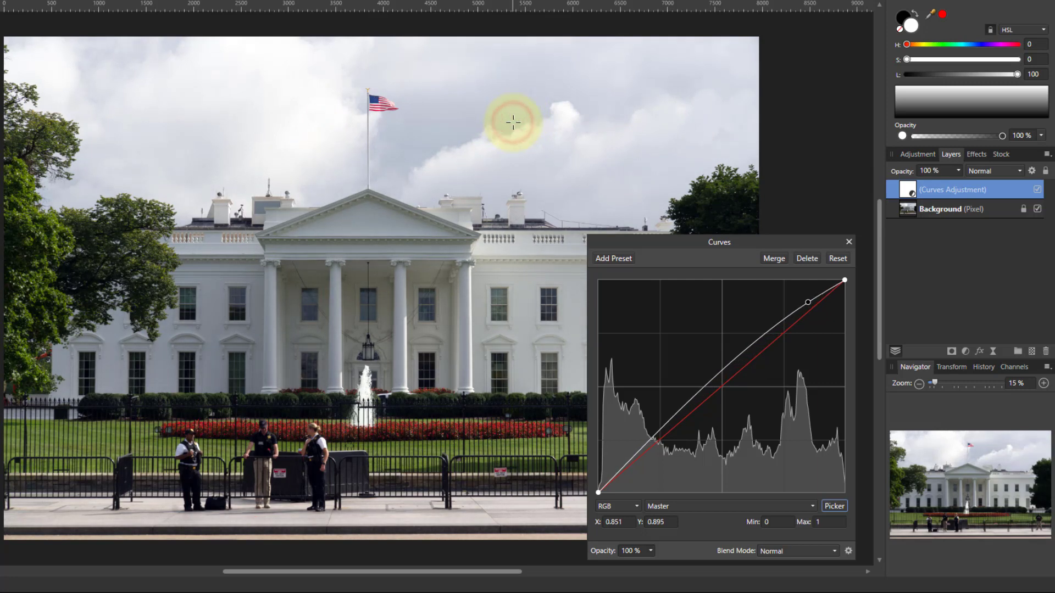
{"action": "mouse_move", "coordinate": [513, 122]}
{"action": "left_mouse_down"}
{"action": "mouse_move", "coordinate": [559, 167]}
{"action": "mouse_move", "coordinate": [503, 134]}
{"action": "mouse_move", "coordinate": [517, 115]}
{"action": "left_mouse_up"}
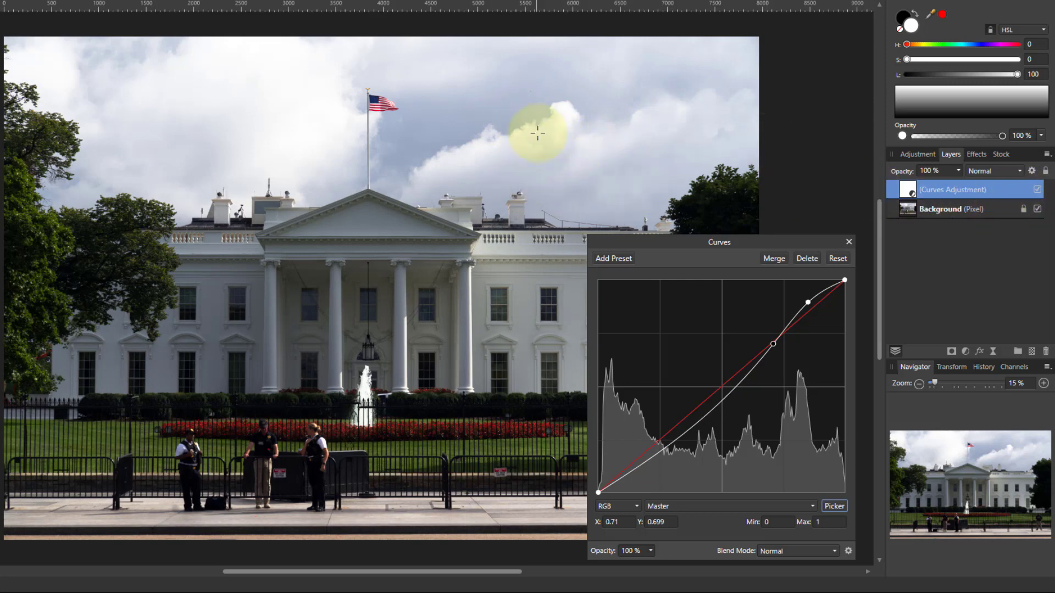
Step: Compare with the Curves layer hidden, then darken the windows and brighten the building's facade
{"action": "left_click", "coordinate": [1038, 190]}
{"action": "left_click", "coordinate": [1037, 189]}
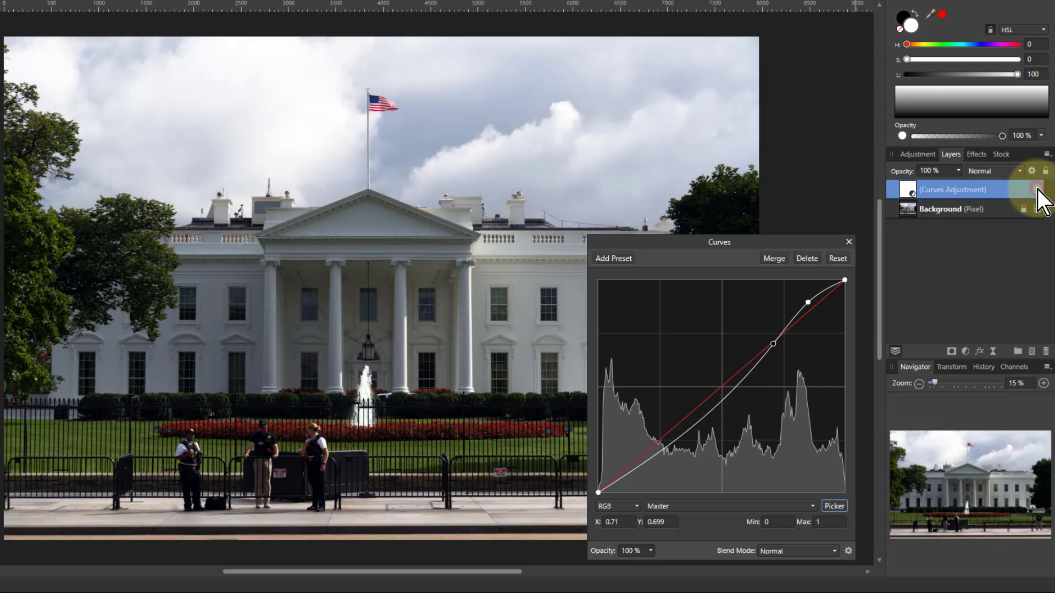
{"action": "left_click", "coordinate": [1038, 190]}
{"action": "left_click", "coordinate": [1037, 190]}
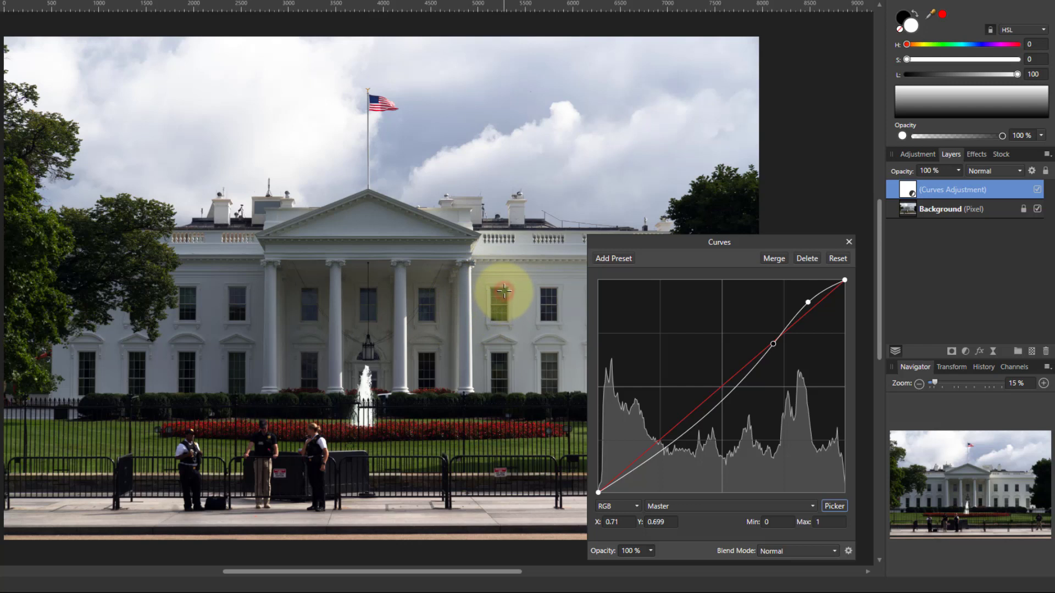
{"action": "left_click_drag", "start_coordinate": [505, 291], "coordinate": [505, 292]}
{"action": "left_click_drag", "start_coordinate": [505, 292], "coordinate": [504, 300]}
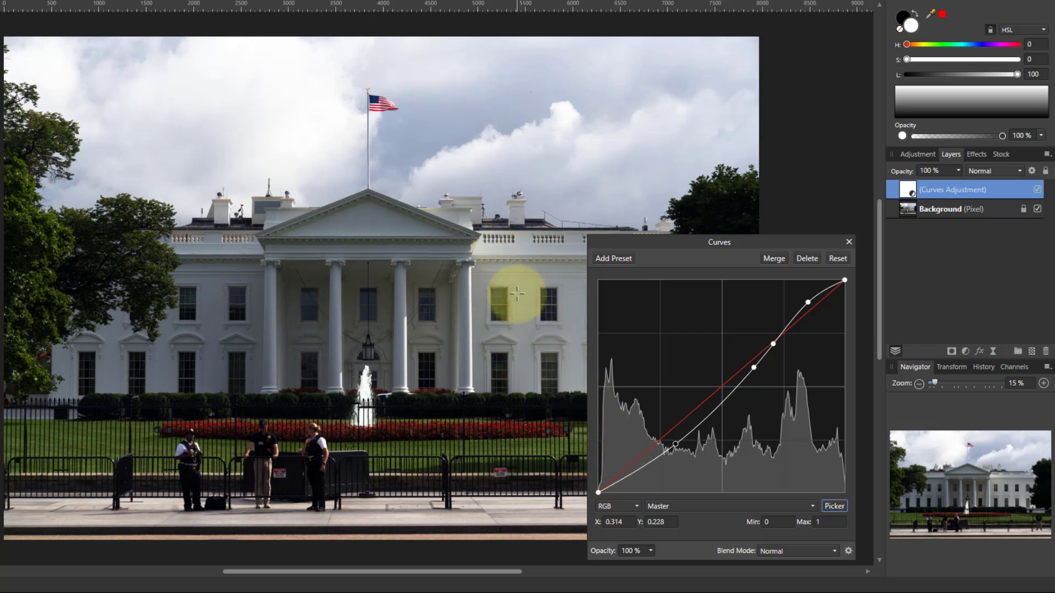
{"action": "left_click_drag", "start_coordinate": [517, 293], "coordinate": [513, 264]}
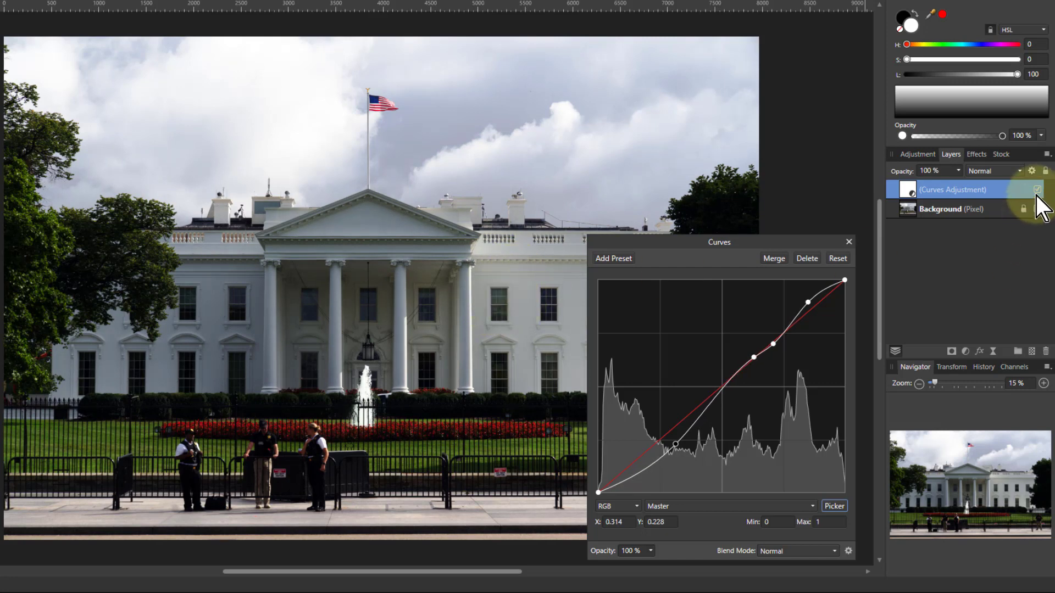
Step: Compare with and without the curves, then tone down the fountain highlights slightly
{"action": "left_click", "coordinate": [1038, 189]}
{"action": "left_click", "coordinate": [1037, 189]}
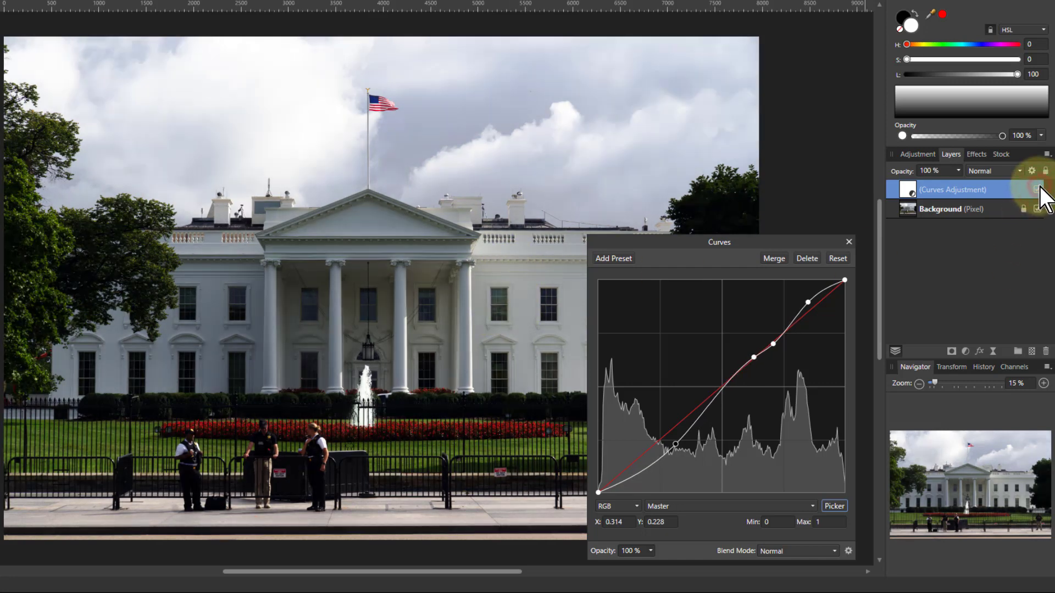
{"action": "left_click", "coordinate": [1037, 189]}
{"action": "left_click", "coordinate": [1037, 189]}
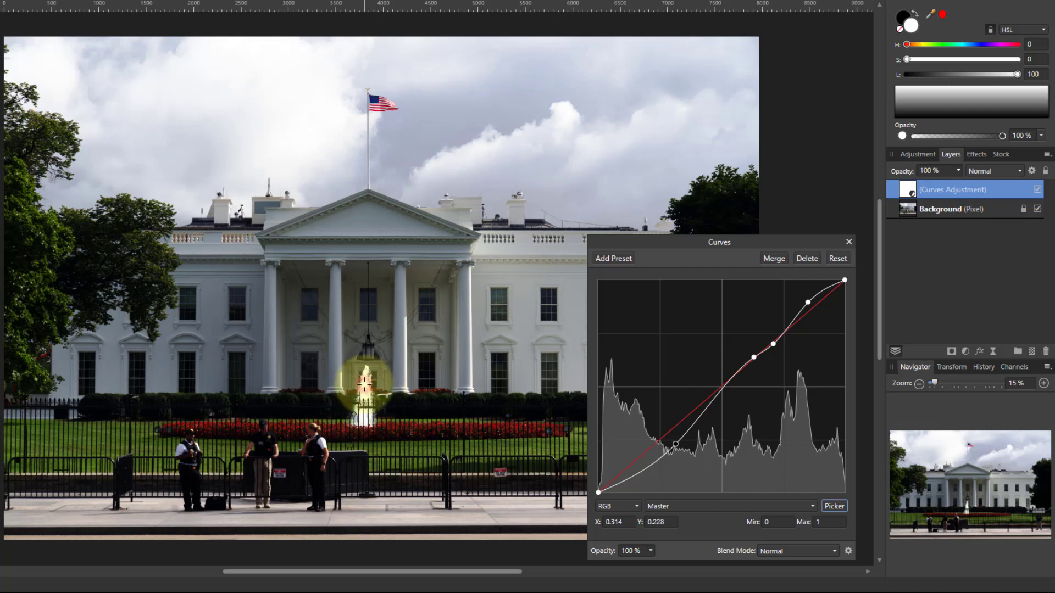
{"action": "left_click_drag", "start_coordinate": [365, 384], "coordinate": [365, 395]}
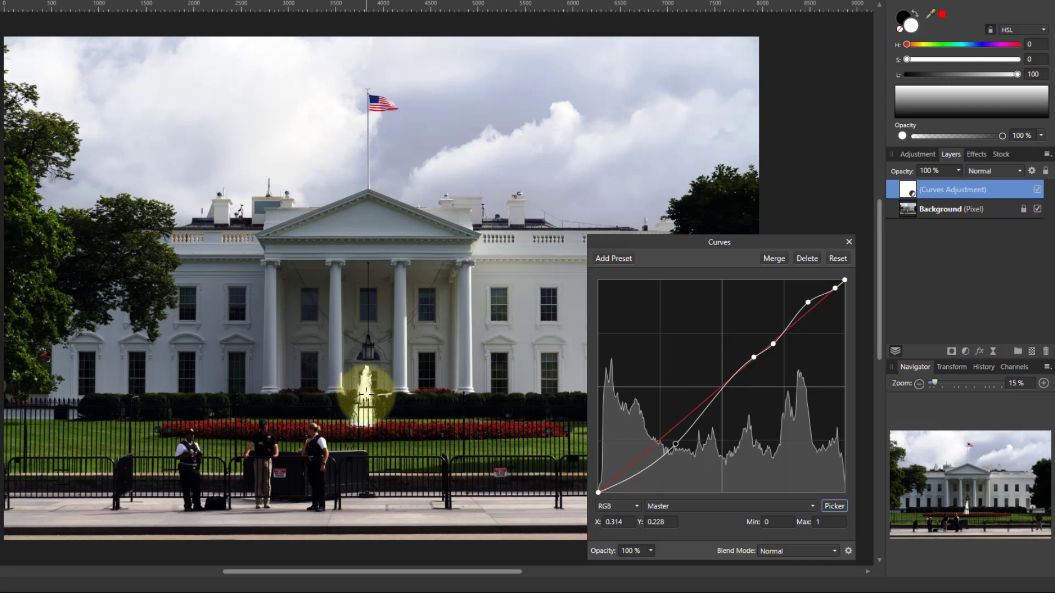
Step: Add a point from the darkest figures and lift the deepest shadows slightly
{"action": "left_click", "coordinate": [312, 449]}
{"action": "left_click_drag", "start_coordinate": [316, 450], "coordinate": [331, 448]}
{"action": "left_click_drag", "start_coordinate": [602, 488], "coordinate": [599, 490]}
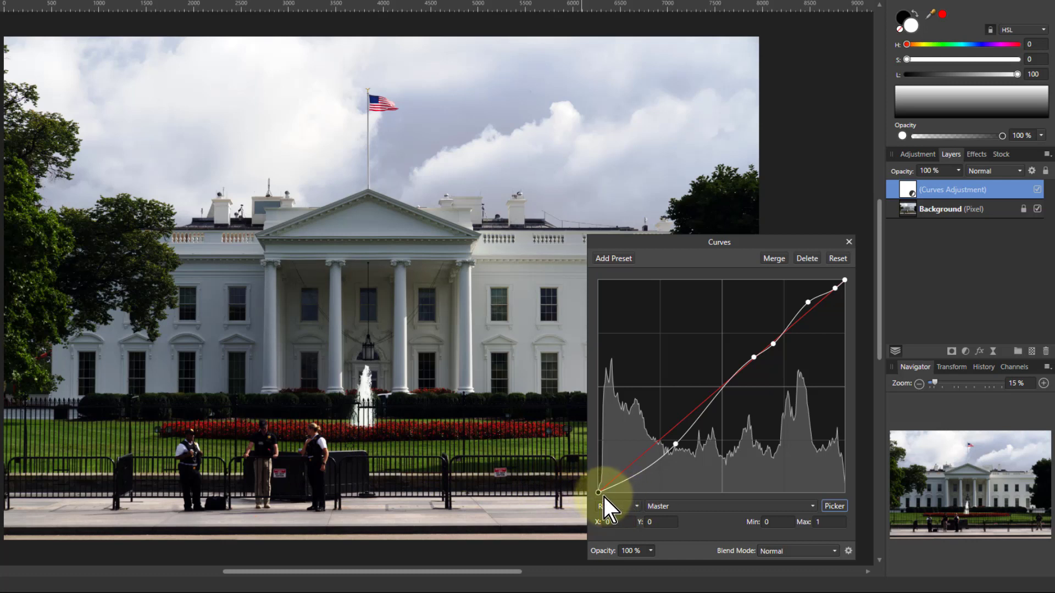
Step: Raise the curve's black endpoint to an output of 0.043
{"action": "left_click_drag", "start_coordinate": [598, 493], "coordinate": [595, 485]}
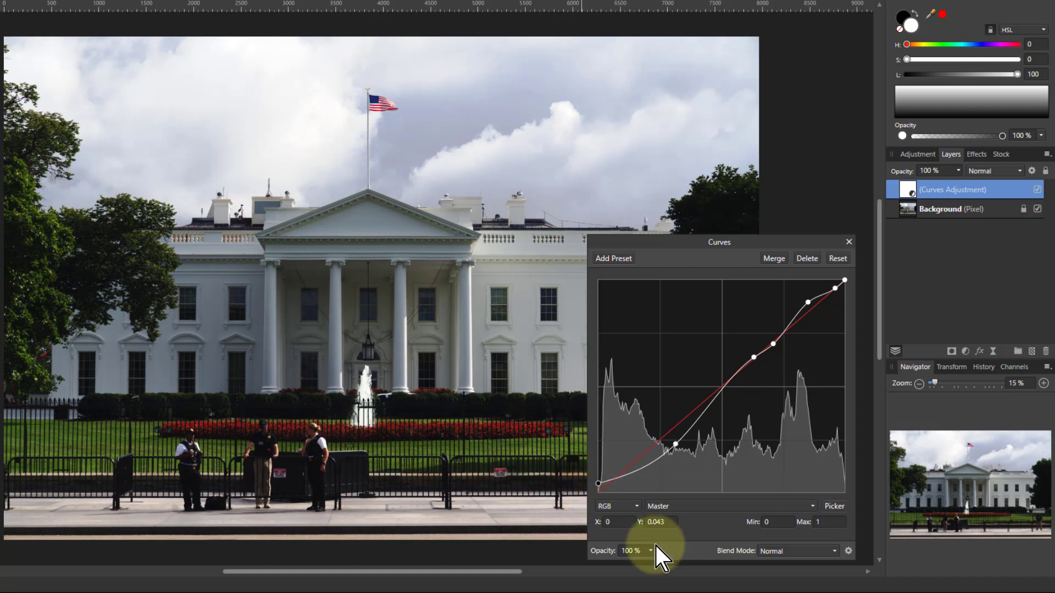